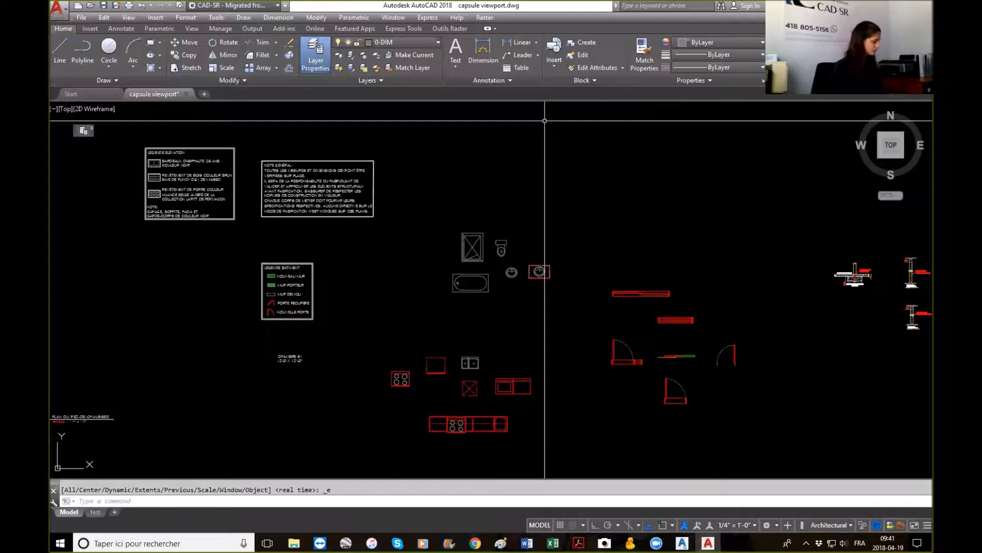
- Create a named view NOTE GENERAL in model space, with its boundary window drawn around the general note box
type("NEWVIEW")
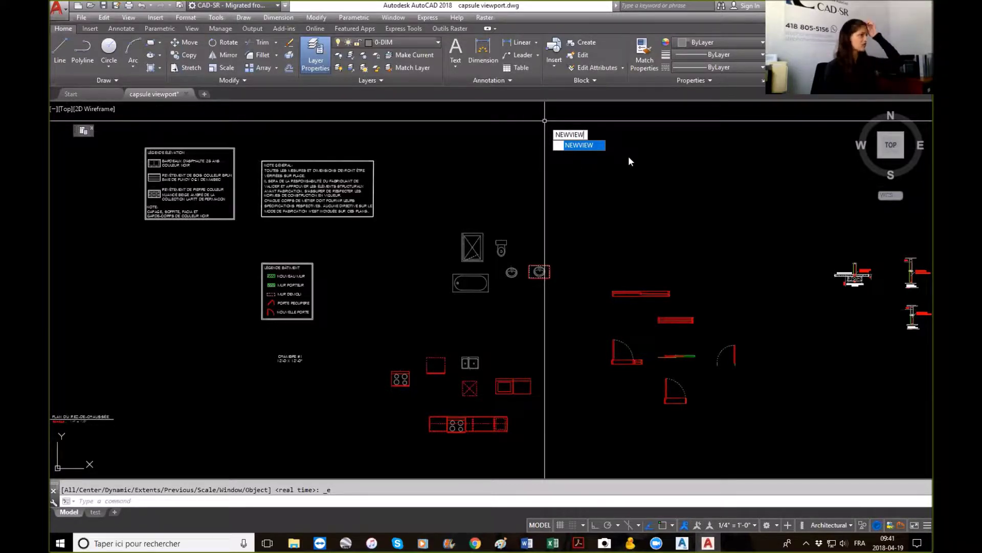
key("Return")
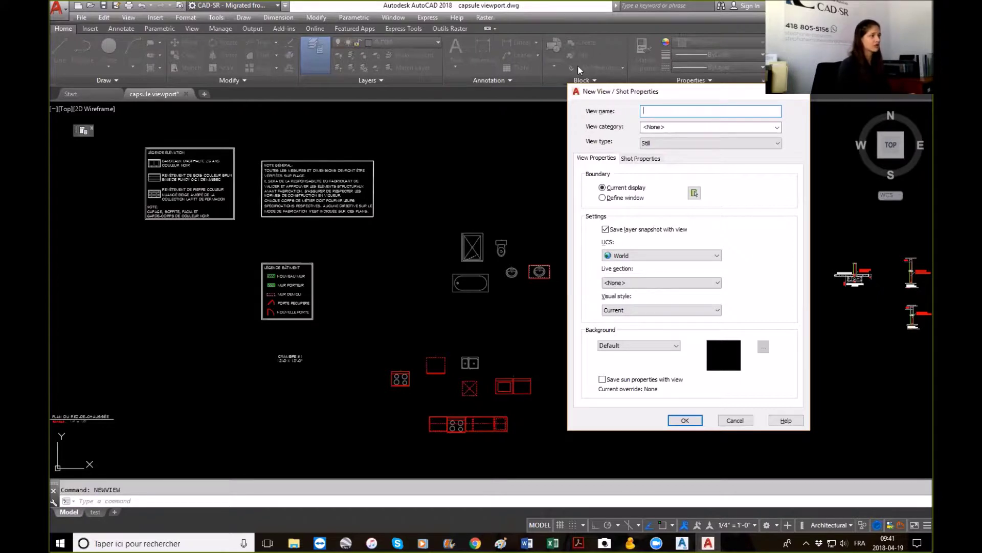
type("NOTE GENERAL")
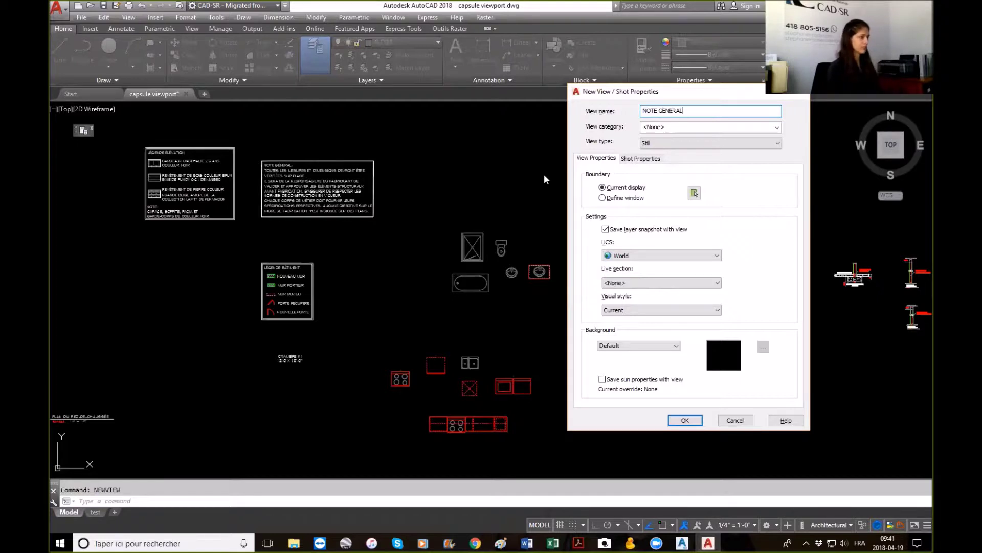
left_click(602, 197)
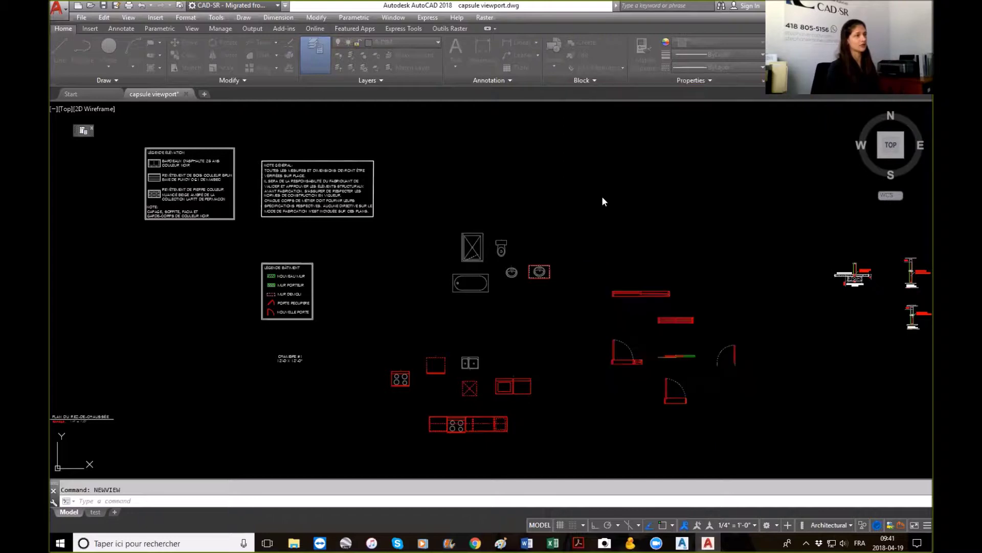
scroll(390, 258, "up", 6)
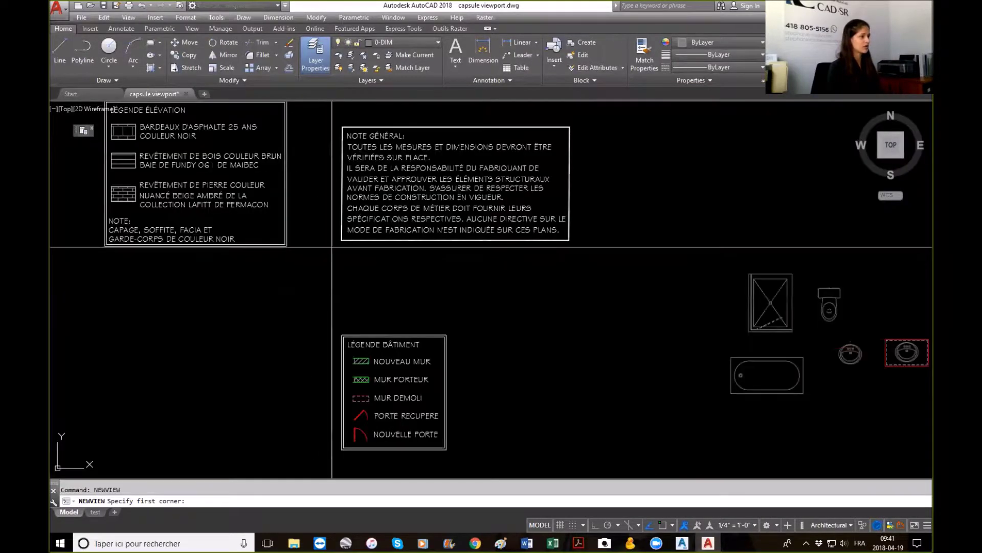
left_click(333, 247)
left_click(577, 119)
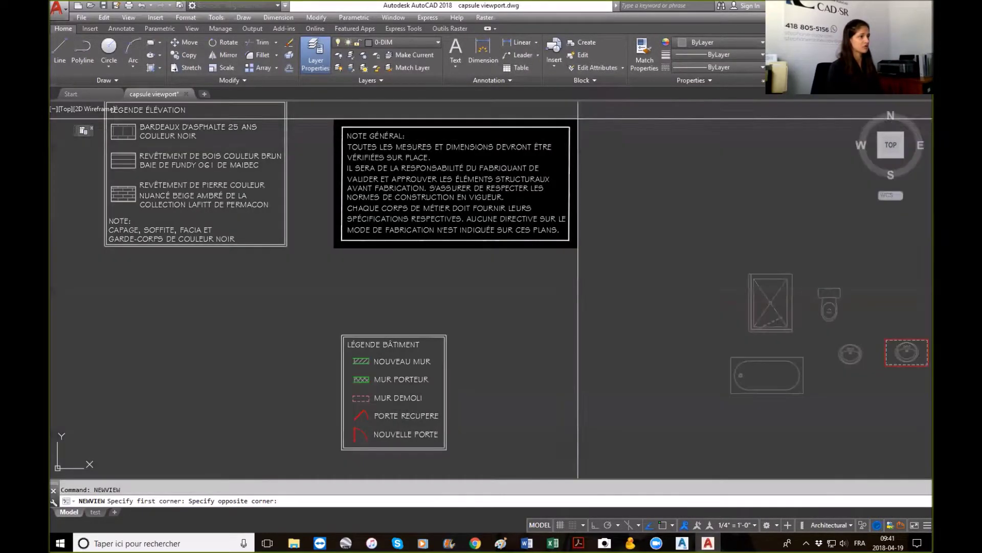
key("Return")
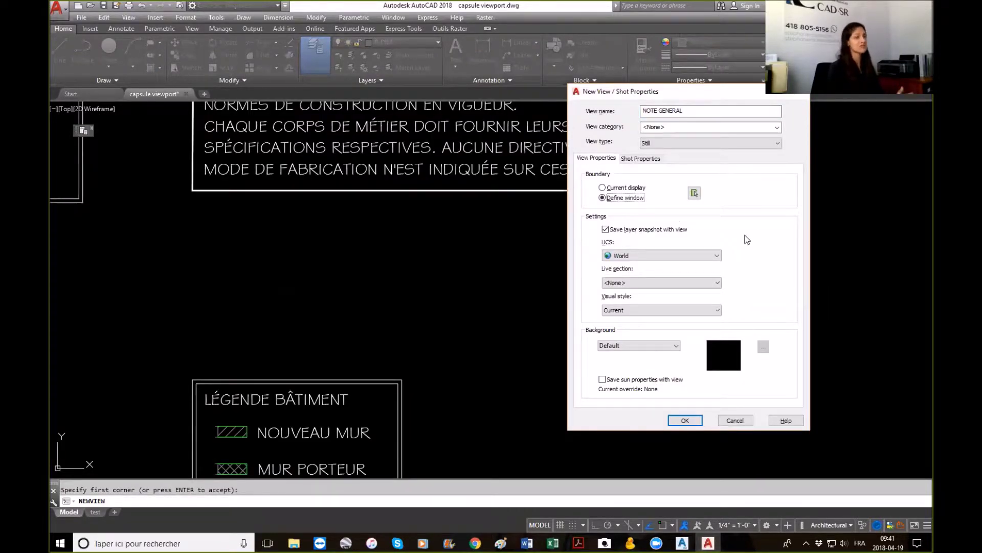
left_click(686, 420)
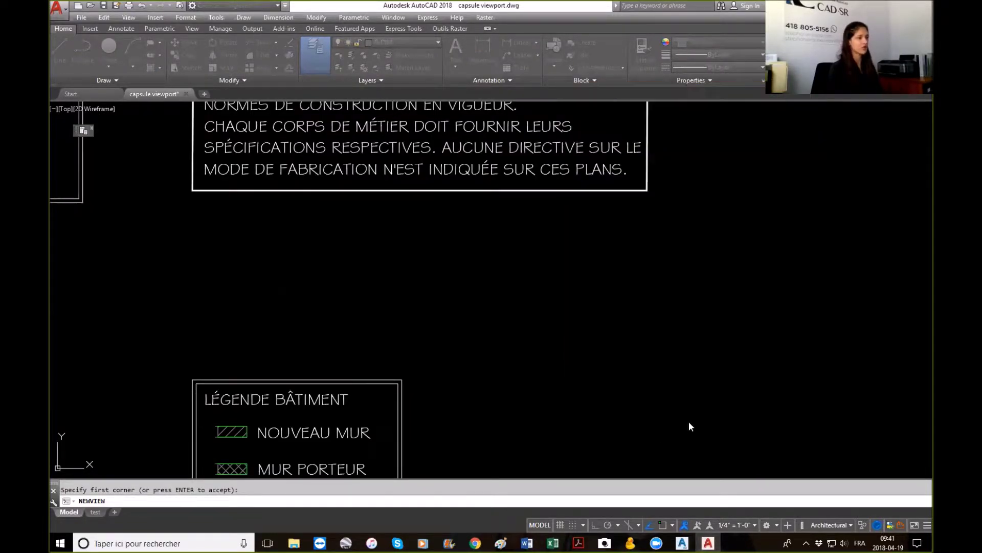
- Create a second named view, ELEGENDE ELEVATION, with its boundary window drawn around the elevation legend
key("Return")
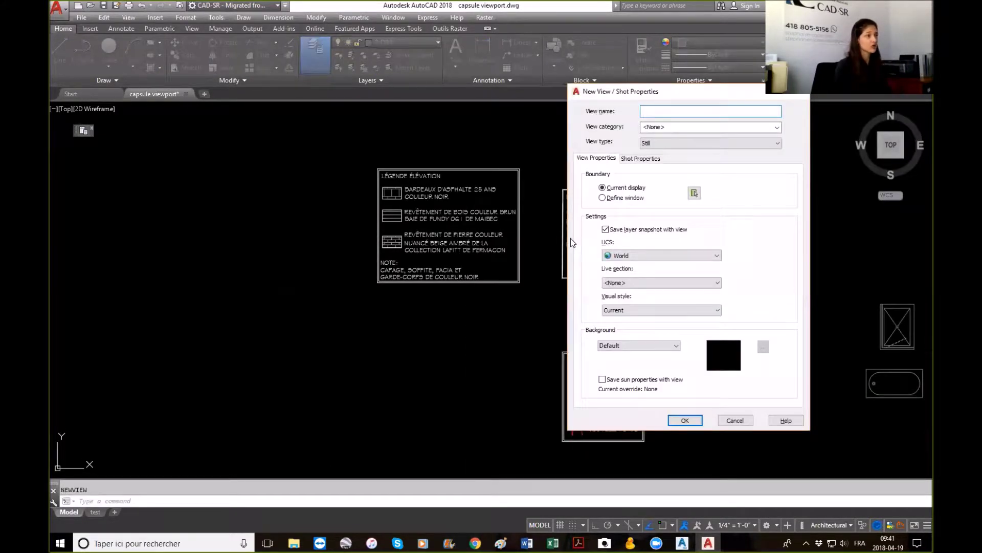
type("ELE")
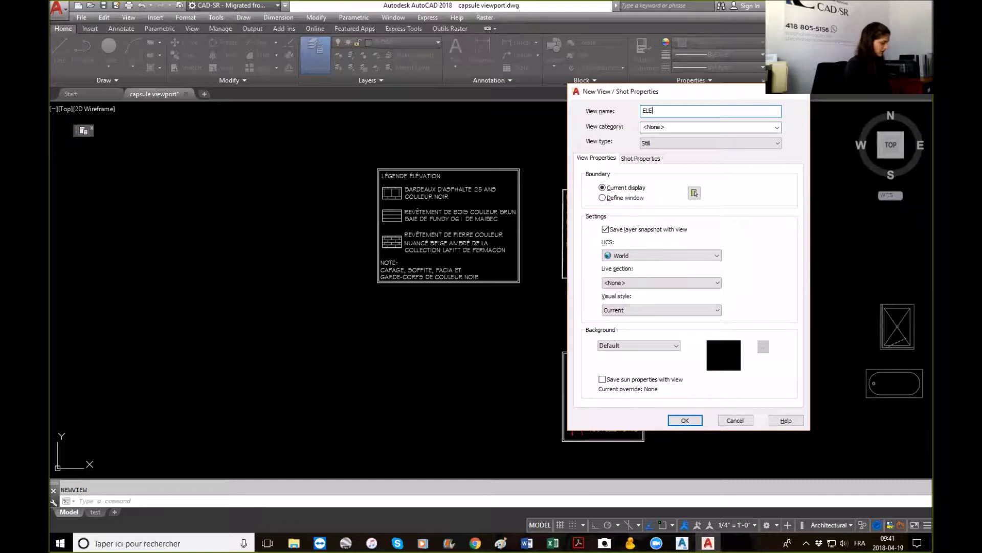
type("GENDE ELEVATION")
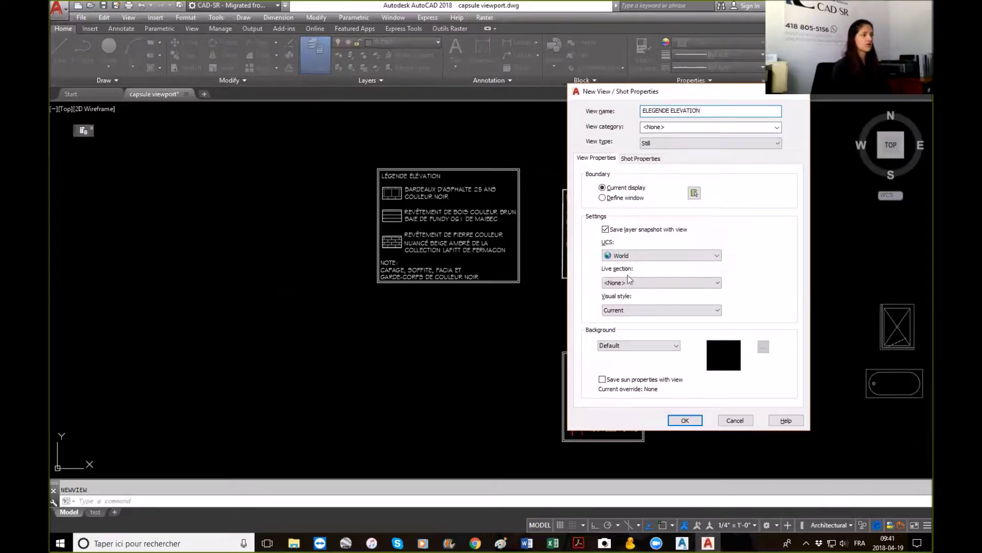
left_click(602, 197)
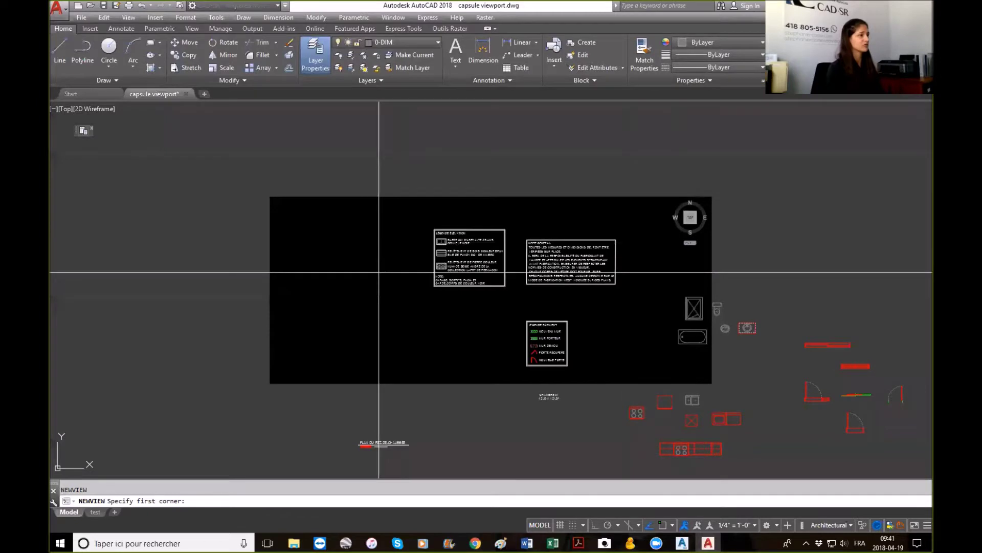
scroll(438, 294, "up", 4)
left_click(441, 281)
left_click(637, 119)
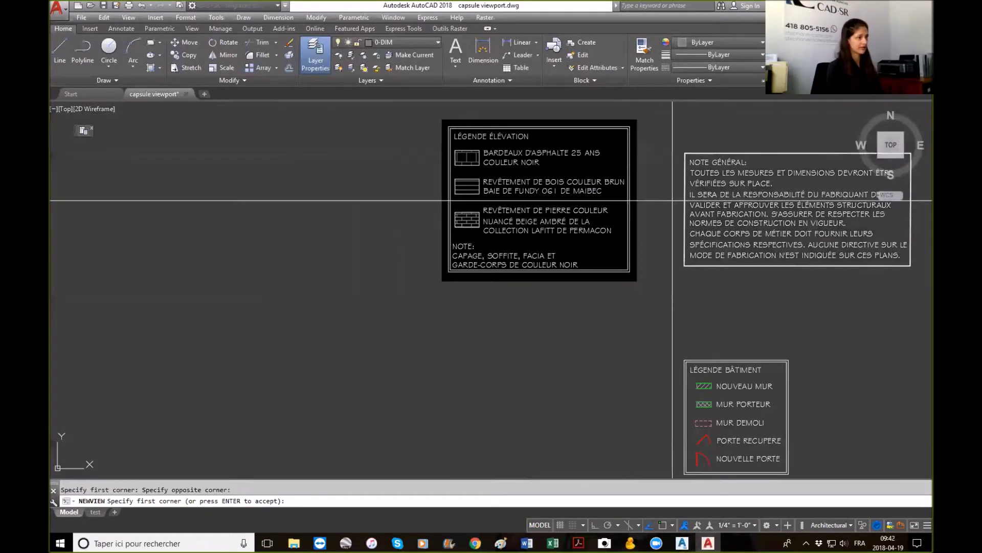
key("Return")
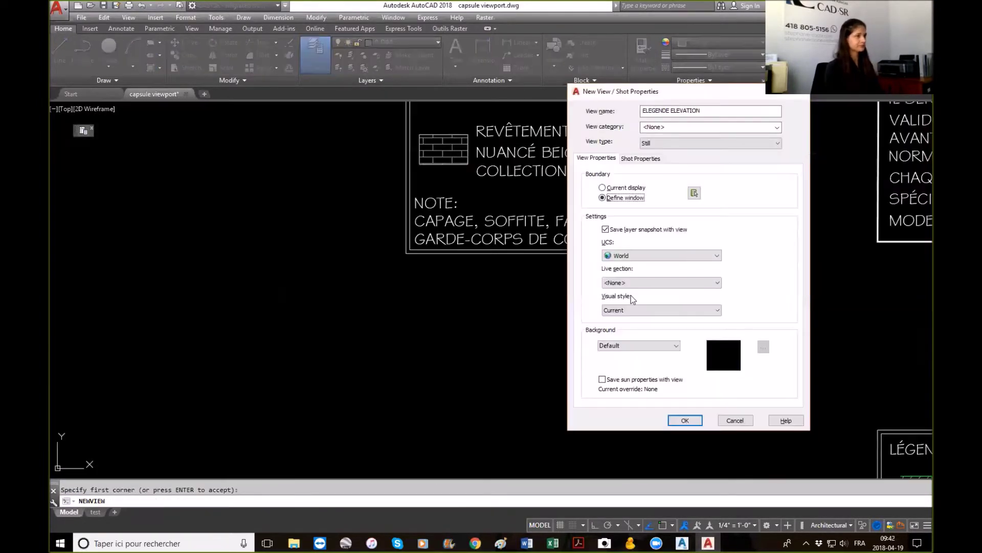
left_click(685, 420)
- Look over the whole model-space drawing and examine the construction details at its far right
scroll(555, 285, "down", 7)
middle_click(544, 239)
middle_click(544, 239)
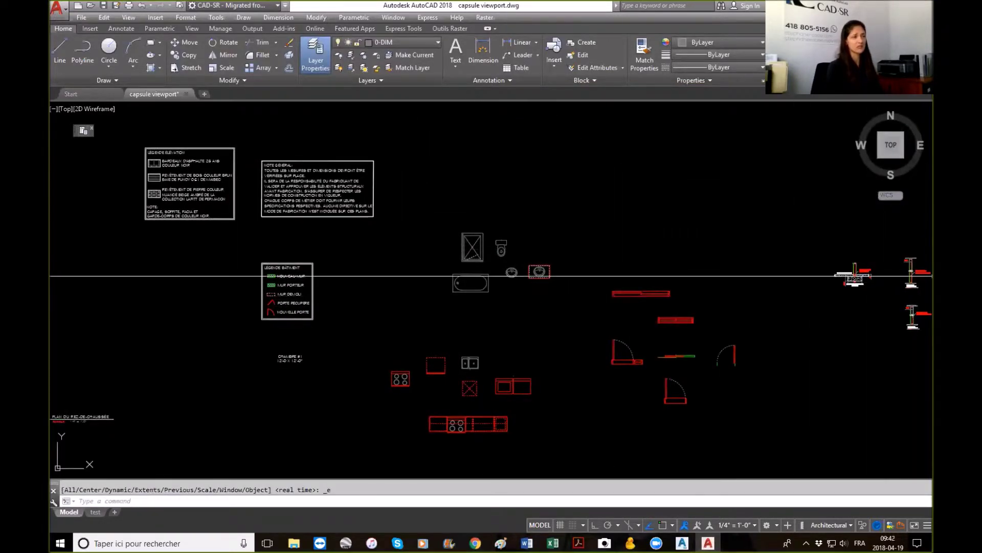
middle_click_drag(821, 297, 617, 274)
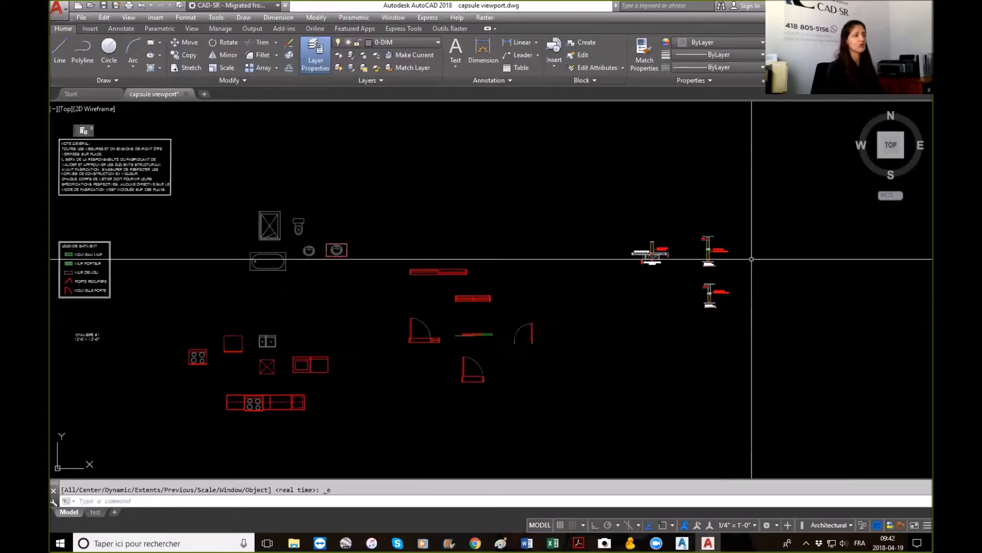
scroll(746, 258, "up", 8)
scroll(656, 316, "down", 6)
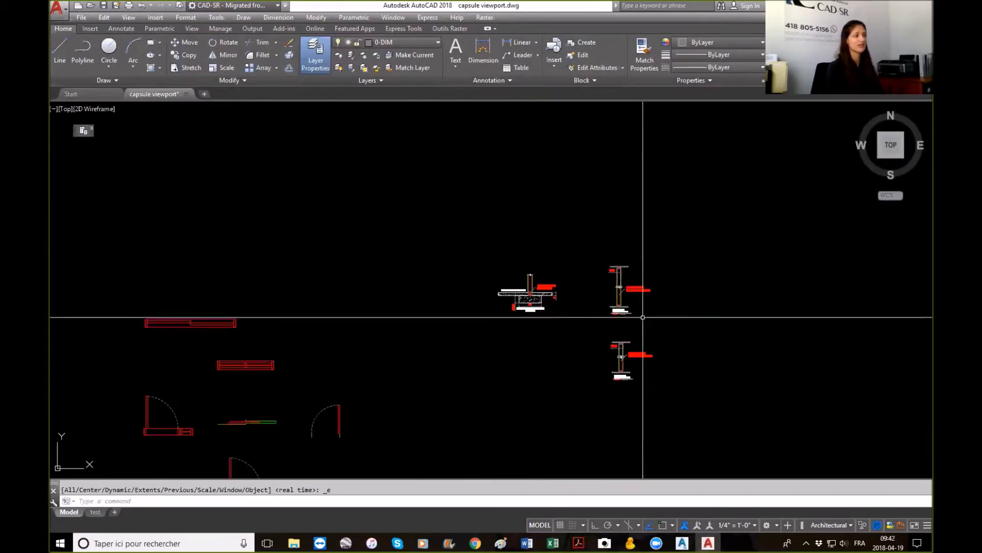
scroll(604, 267, "down", 2)
middle_click_drag(163, 279, 626, 266)
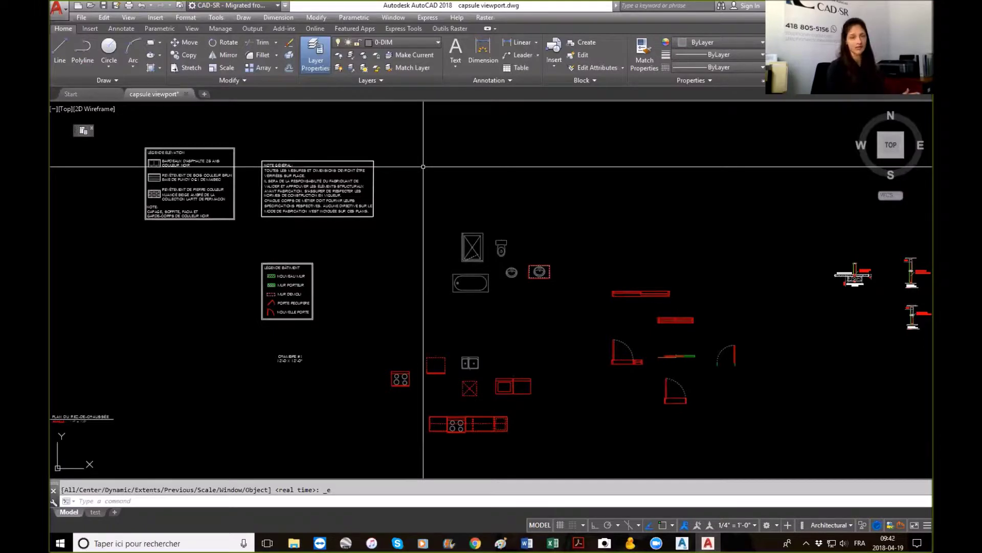
- Display the saved NOTE GENERAL view in the model viewport, and return to the full drawing
left_click(191, 29)
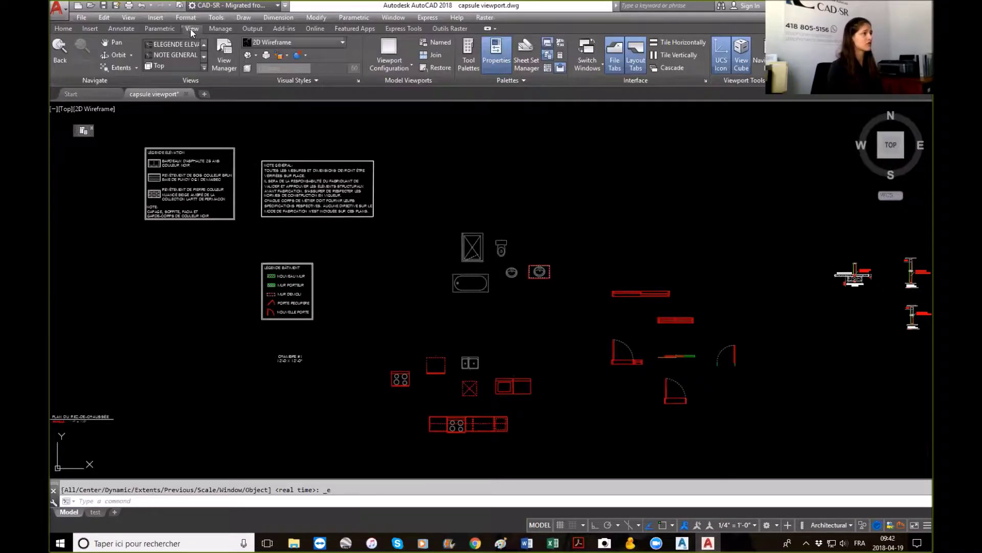
left_click(442, 45)
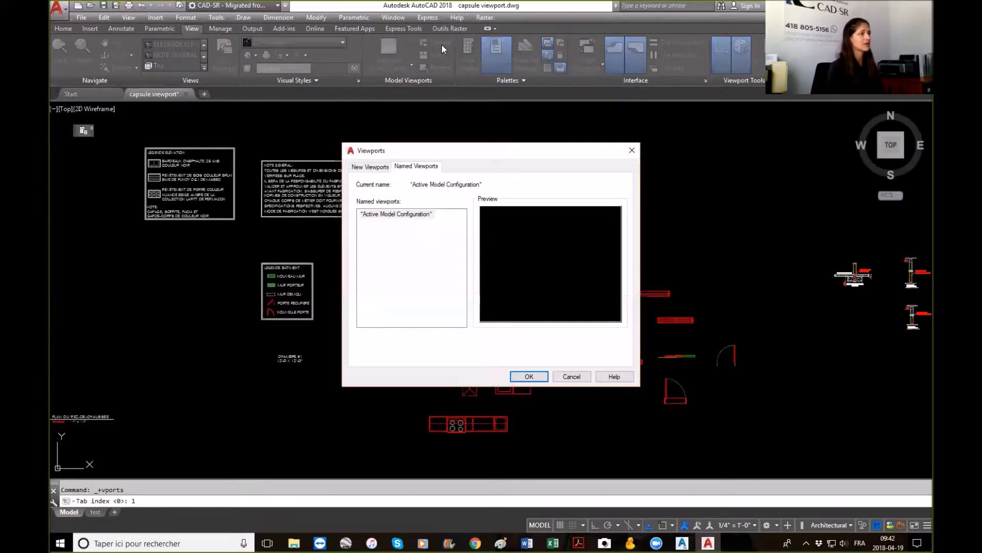
left_click(368, 167)
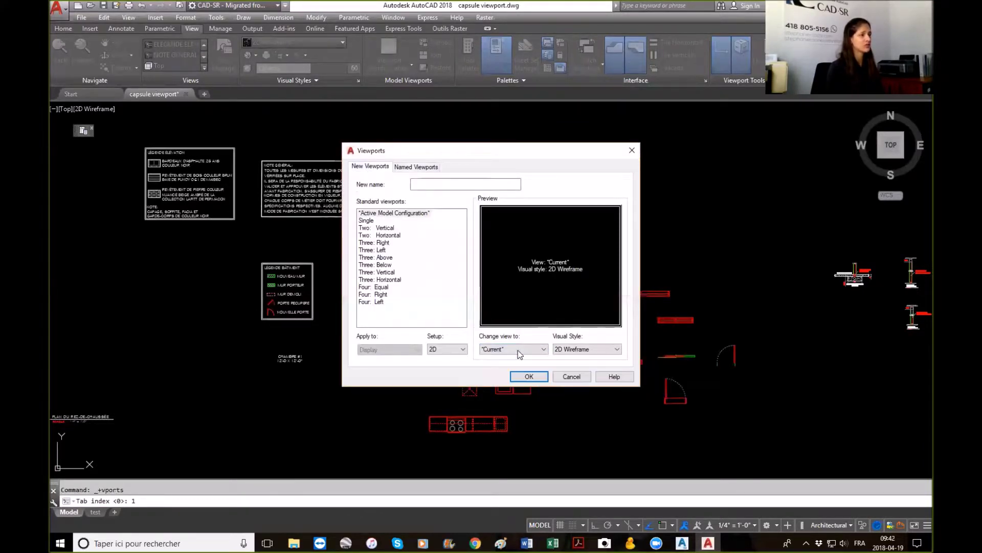
left_click(543, 350)
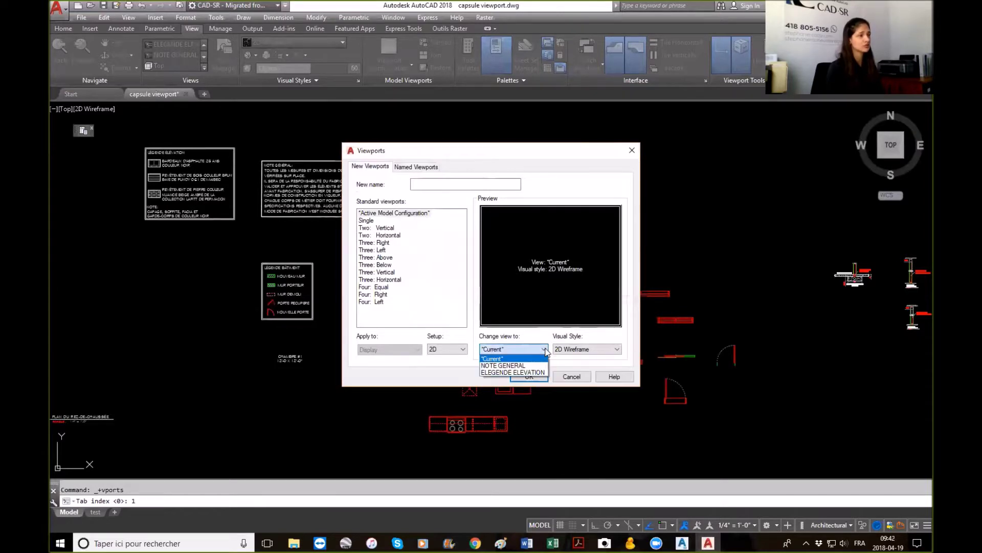
left_click(504, 365)
left_click(532, 377)
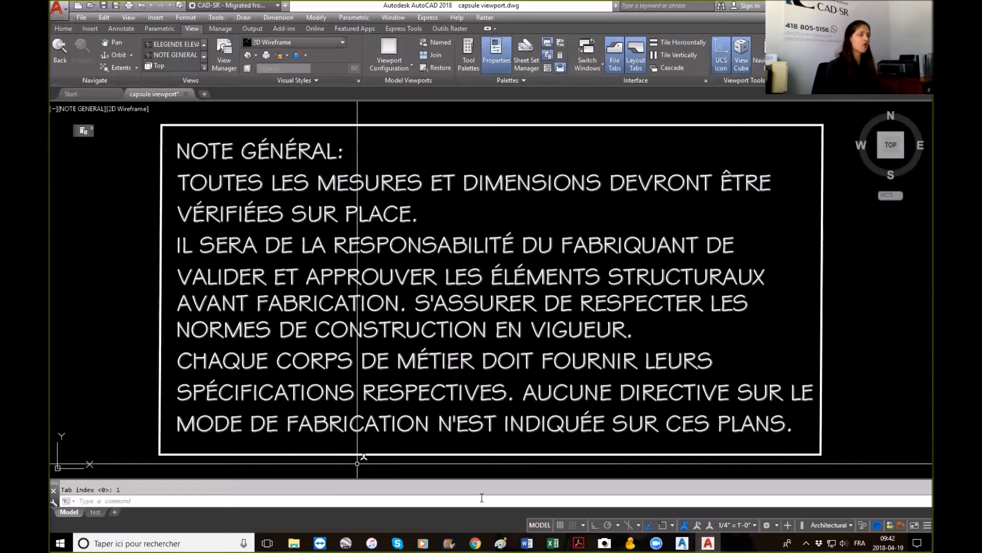
scroll(284, 171, "down", 8)
middle_click(280, 169)
middle_click(280, 169)
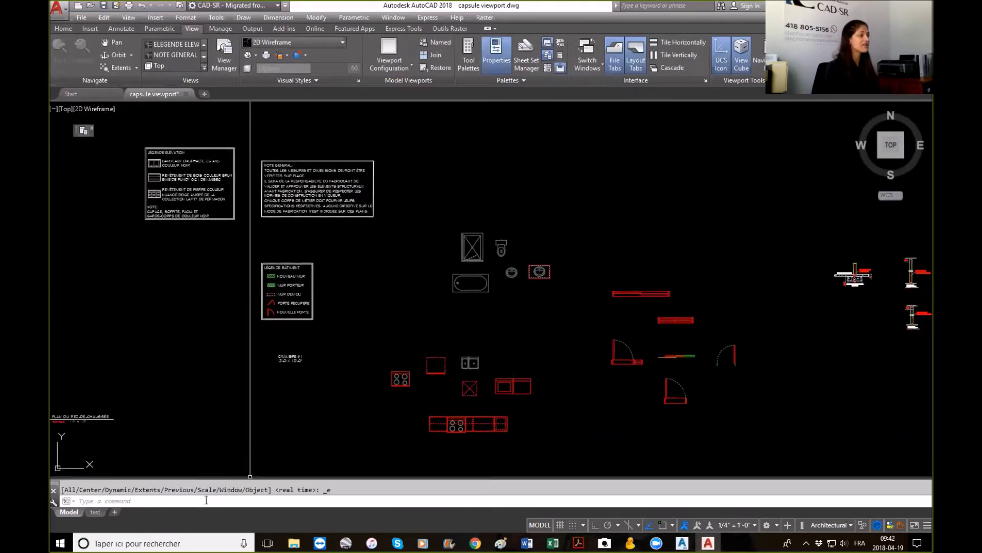
- In the test layout, place a new viewport showing the NOTE GENERAL view in the upper-left area of the sheet
left_click(96, 510)
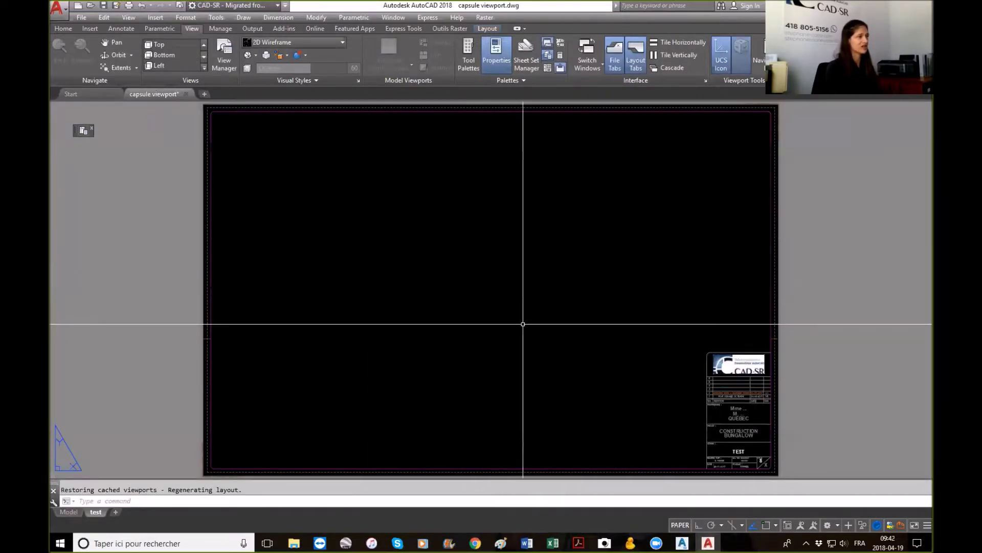
left_click(489, 29)
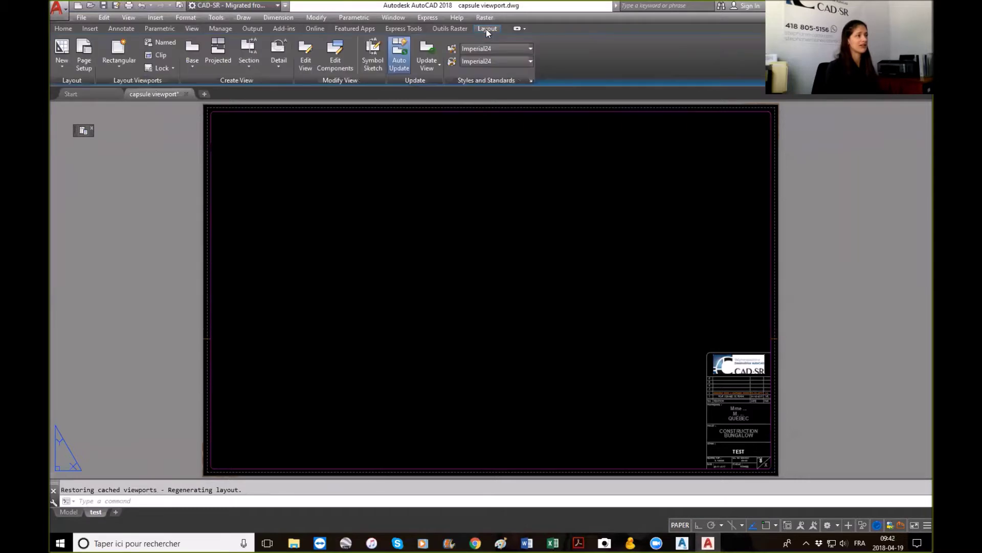
left_click(158, 41)
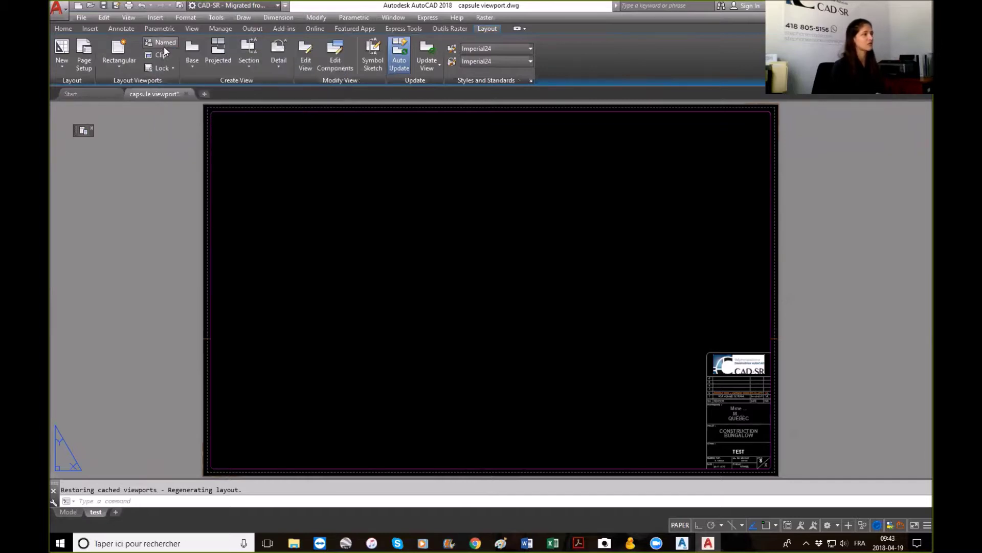
left_click(367, 167)
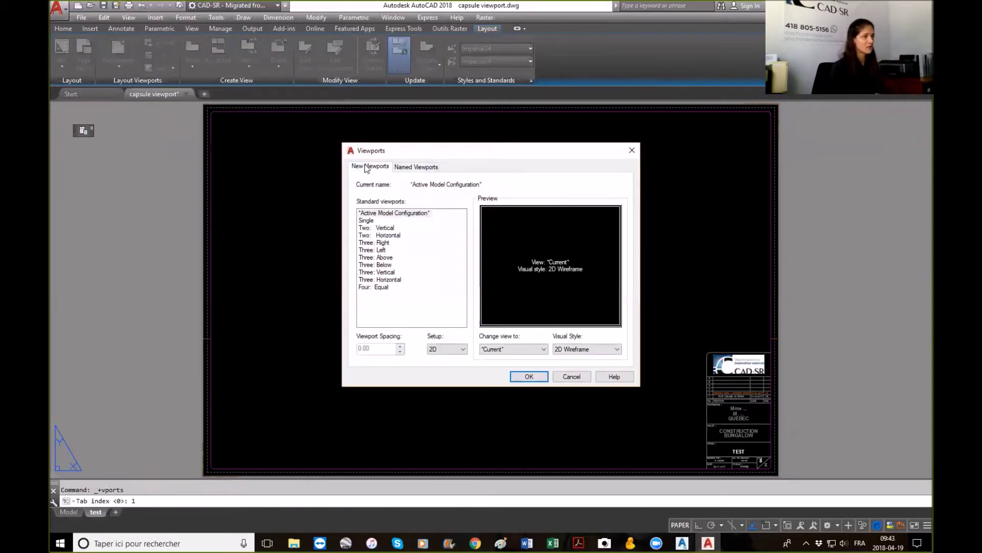
left_click(532, 349)
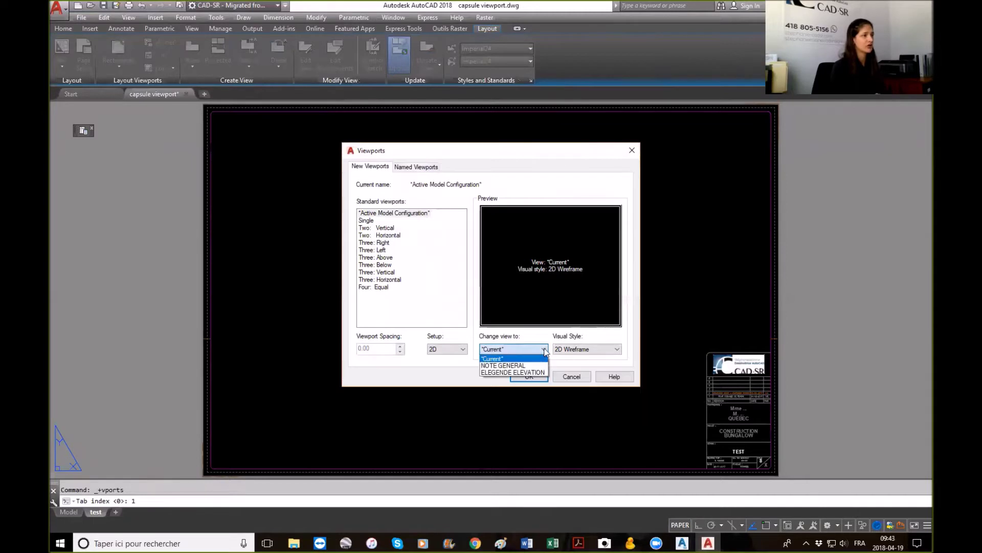
left_click(523, 366)
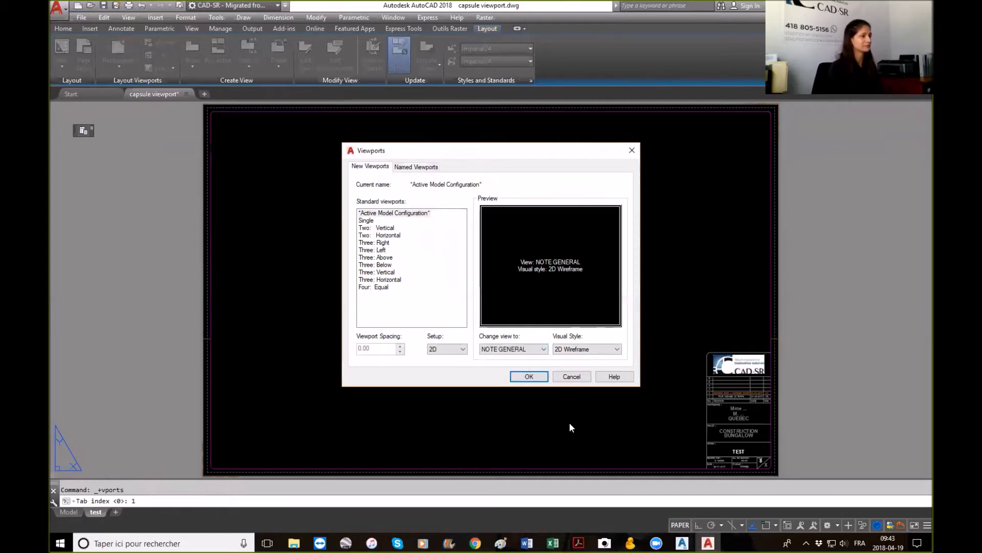
left_click(530, 377)
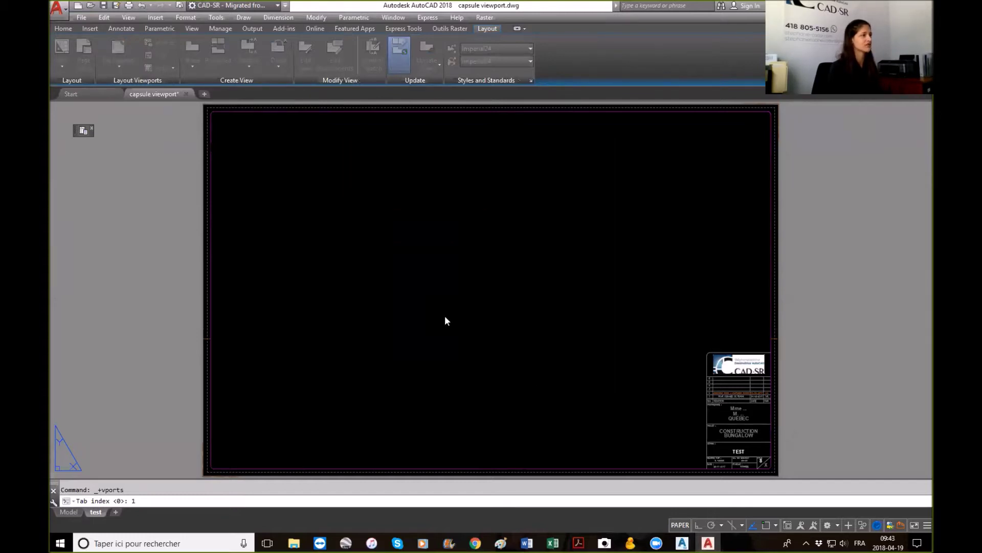
left_click(233, 295)
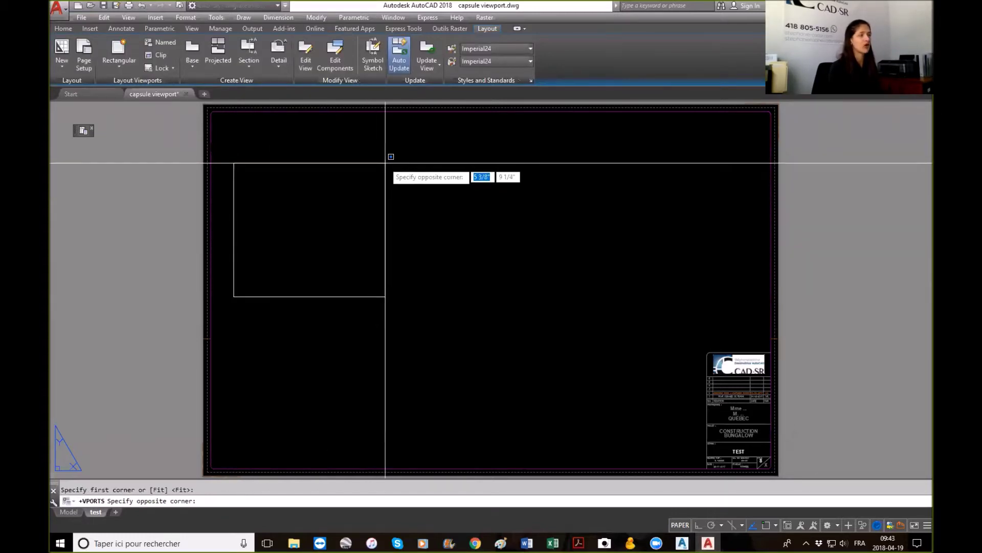
left_click(436, 157)
- Try the NOTE GENERAL viewport at 3/8" = 1'-0", and set its scale to 1/4" = 1'-0"
left_click(502, 136)
left_click(362, 208)
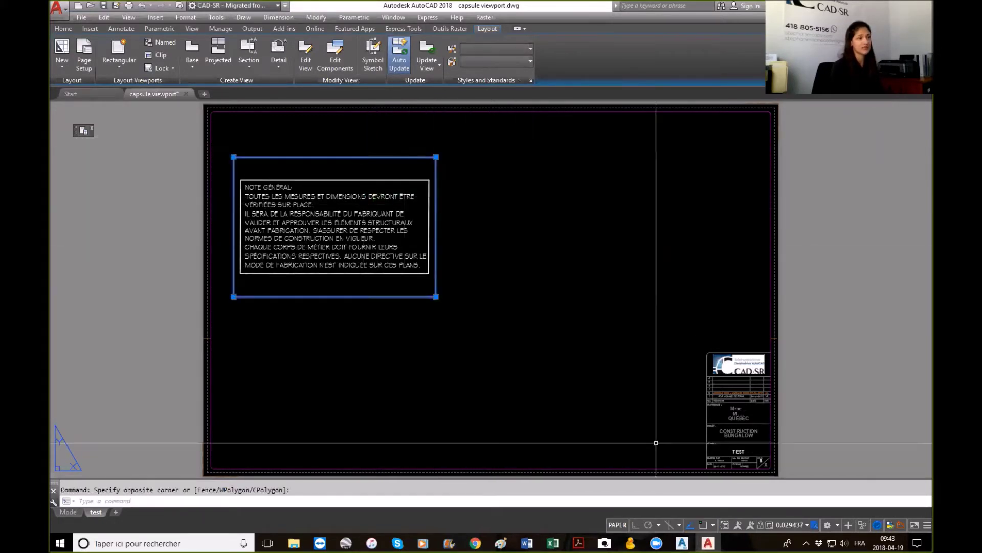
left_click(807, 525)
left_click(792, 378)
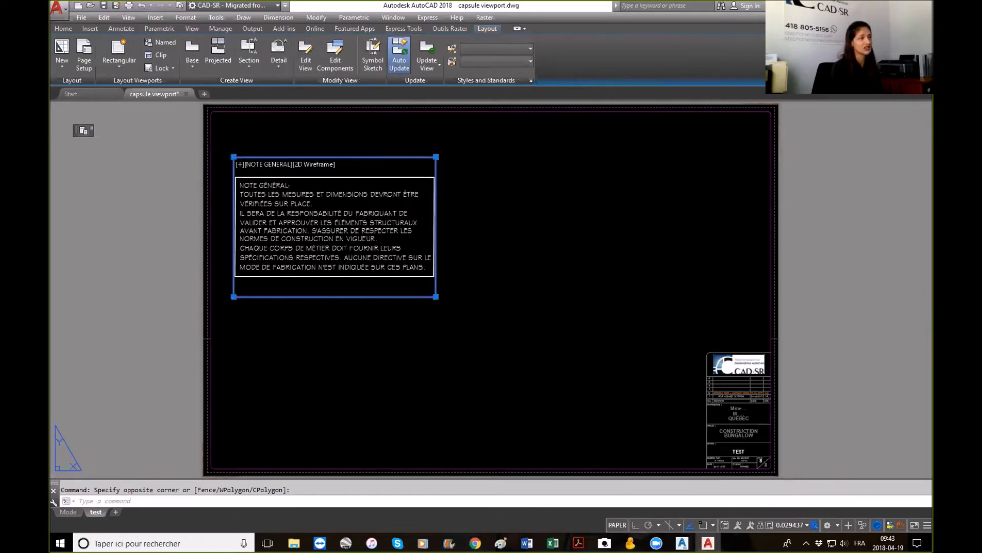
left_click(793, 526)
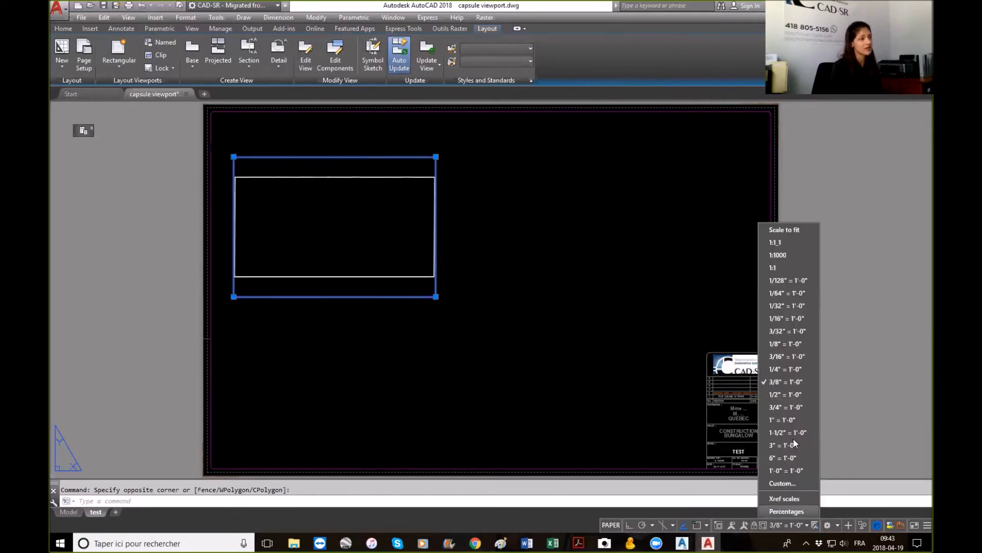
left_click(788, 368)
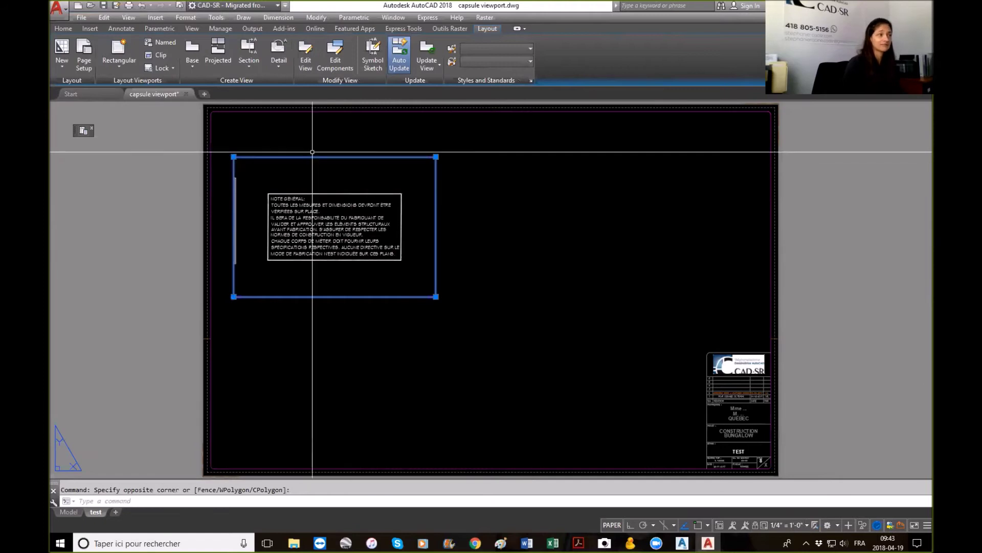
- Stretch the viewport's upper-left corner inward, closer to the general note box
left_click(233, 157)
left_click(255, 176)
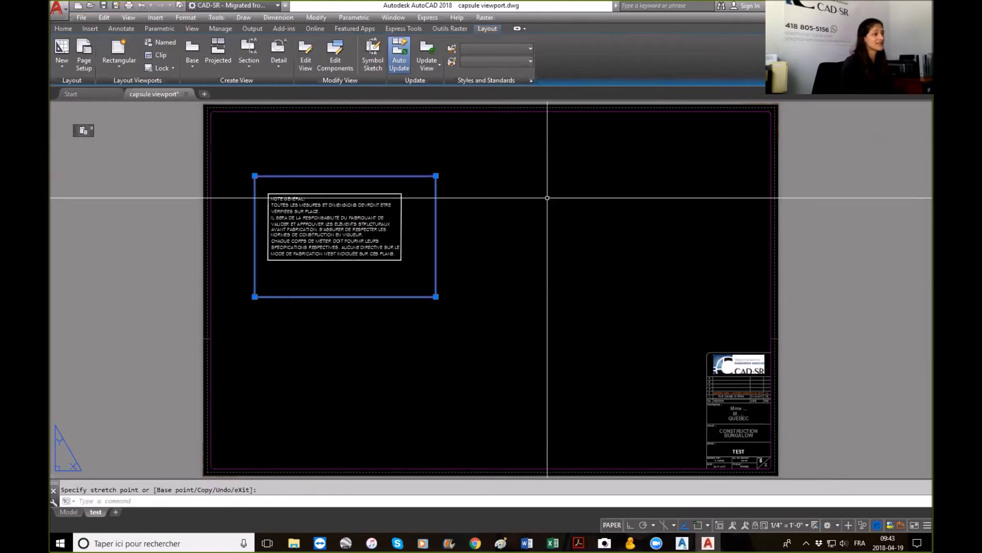